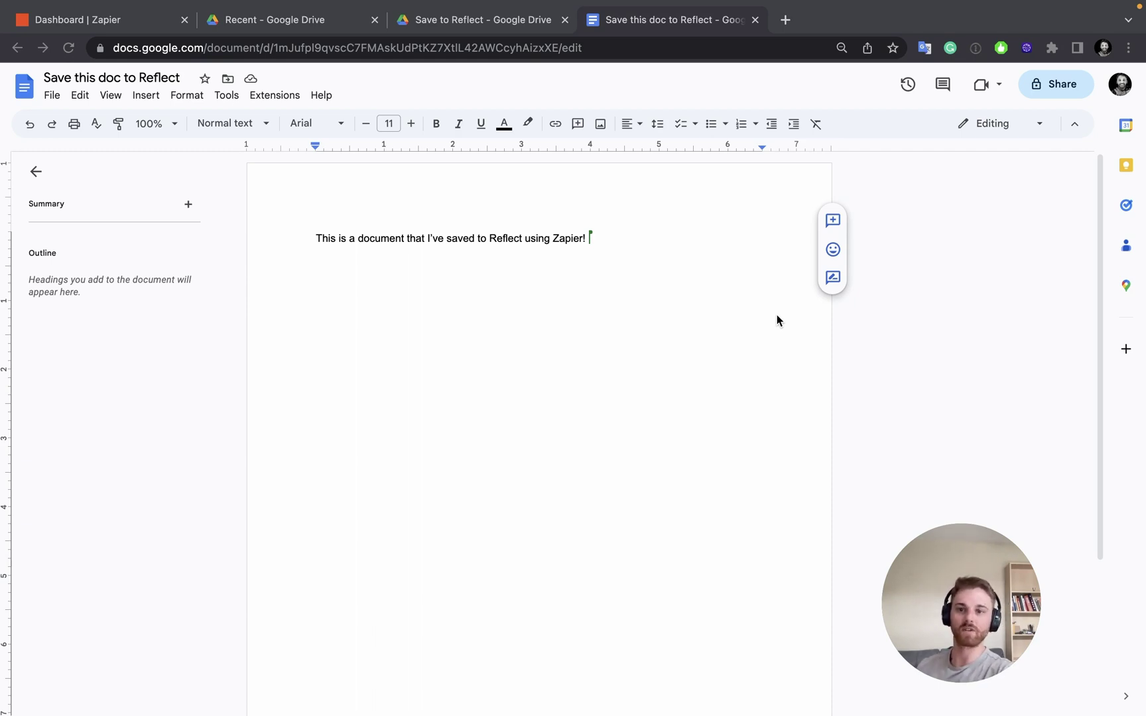
Check the text of the 'Save this doc to Reflect' document, then return to the Save to Reflect Drive folder
click(537, 21)
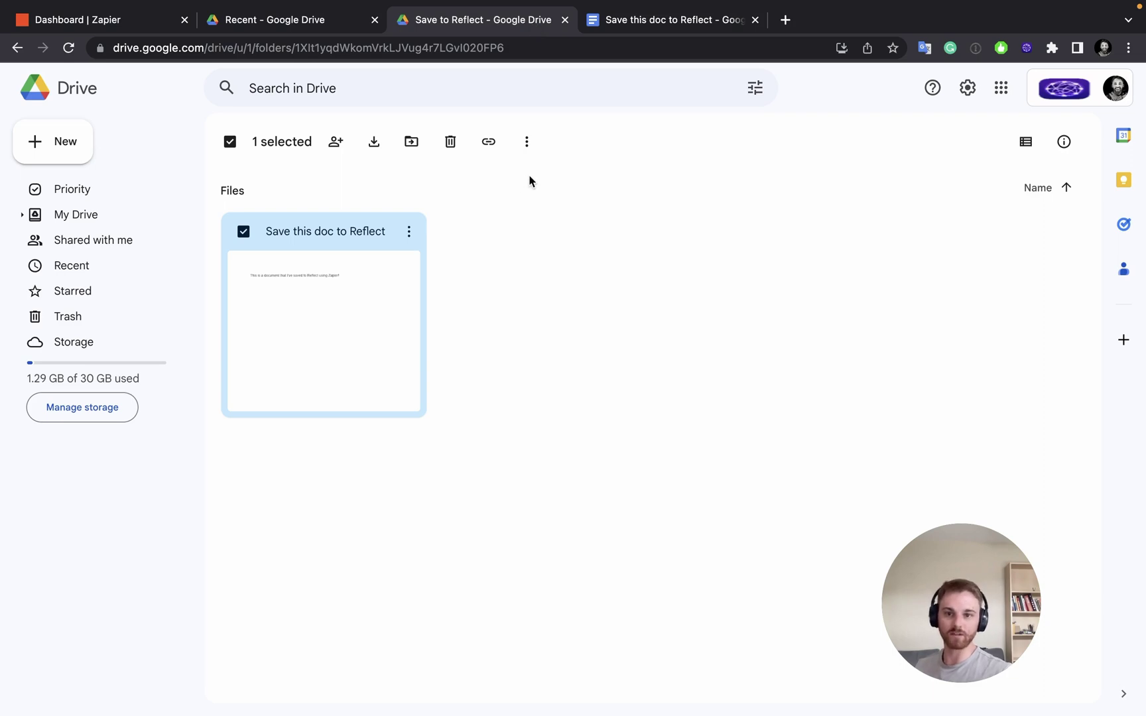
click(530, 244)
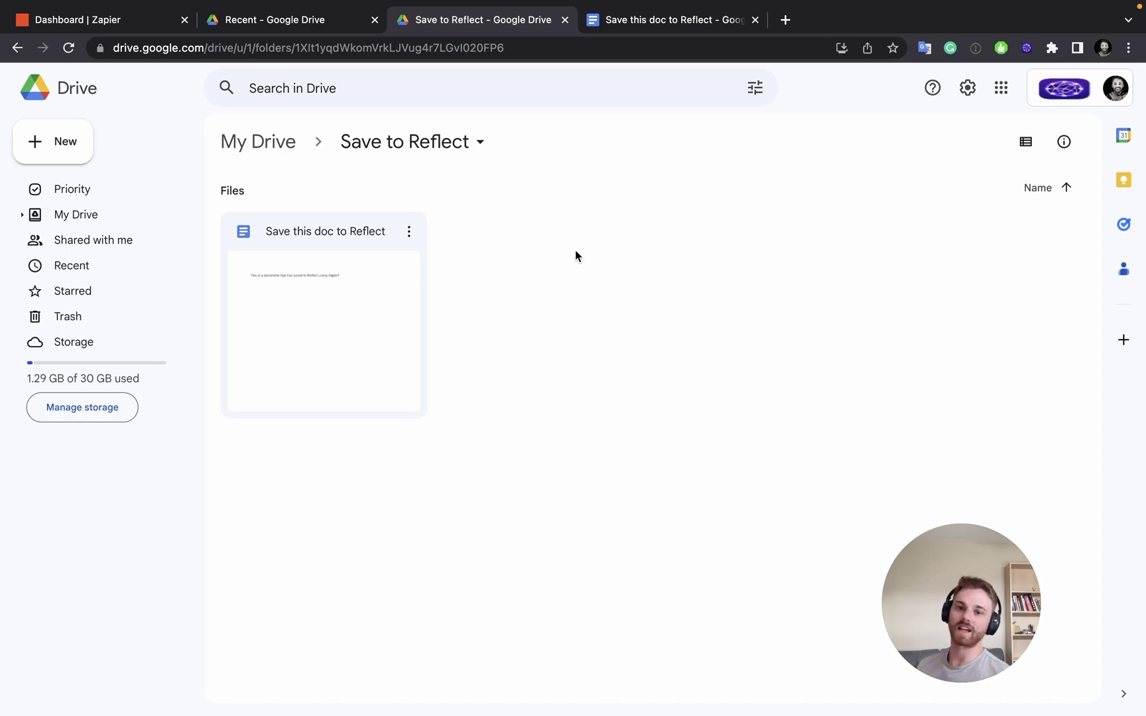
click(676, 20)
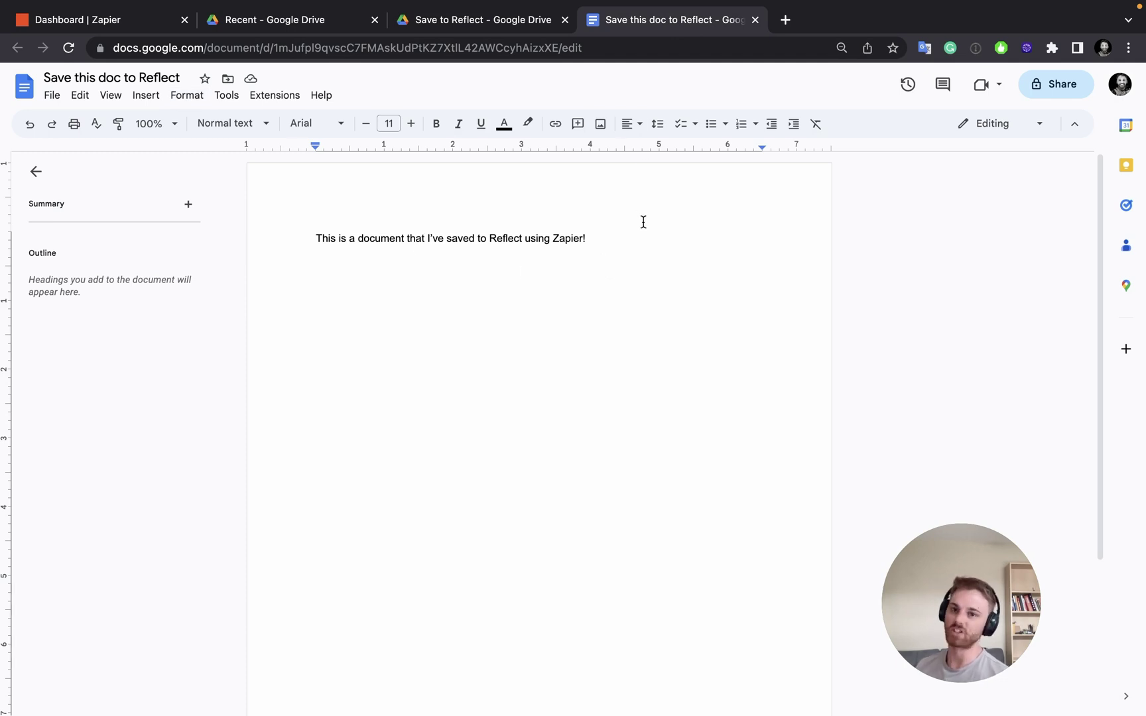
click(432, 22)
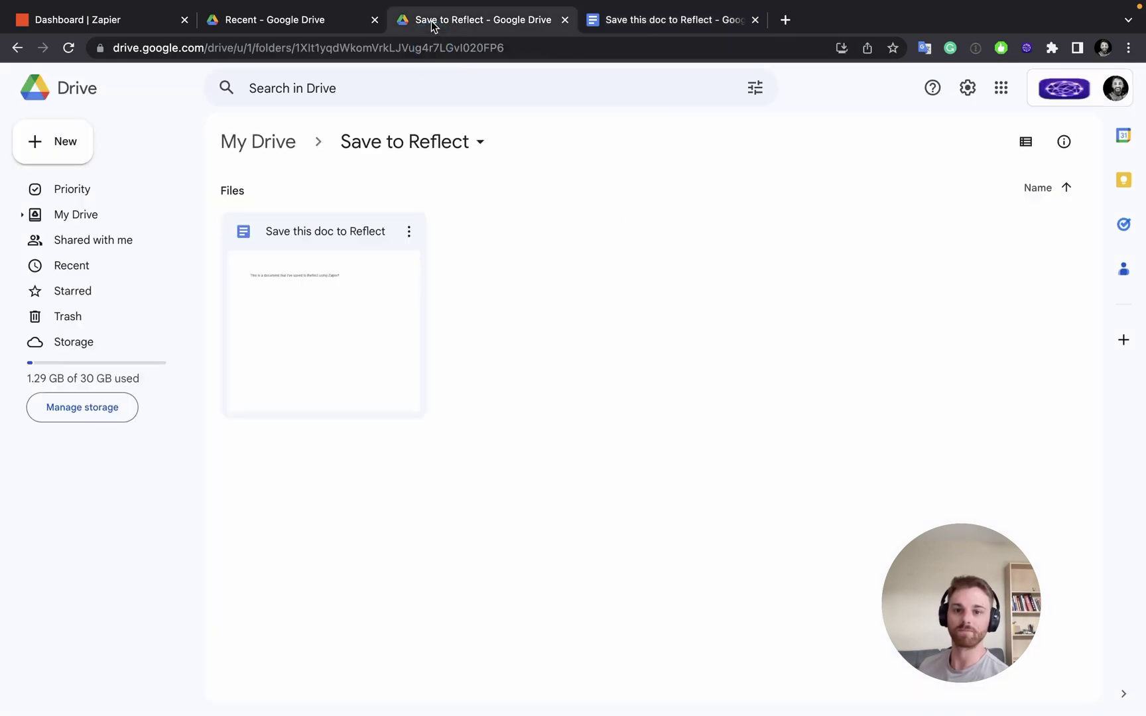
Search Zapier apps for 'reflect' and open the Reflect integrations page
click(138, 27)
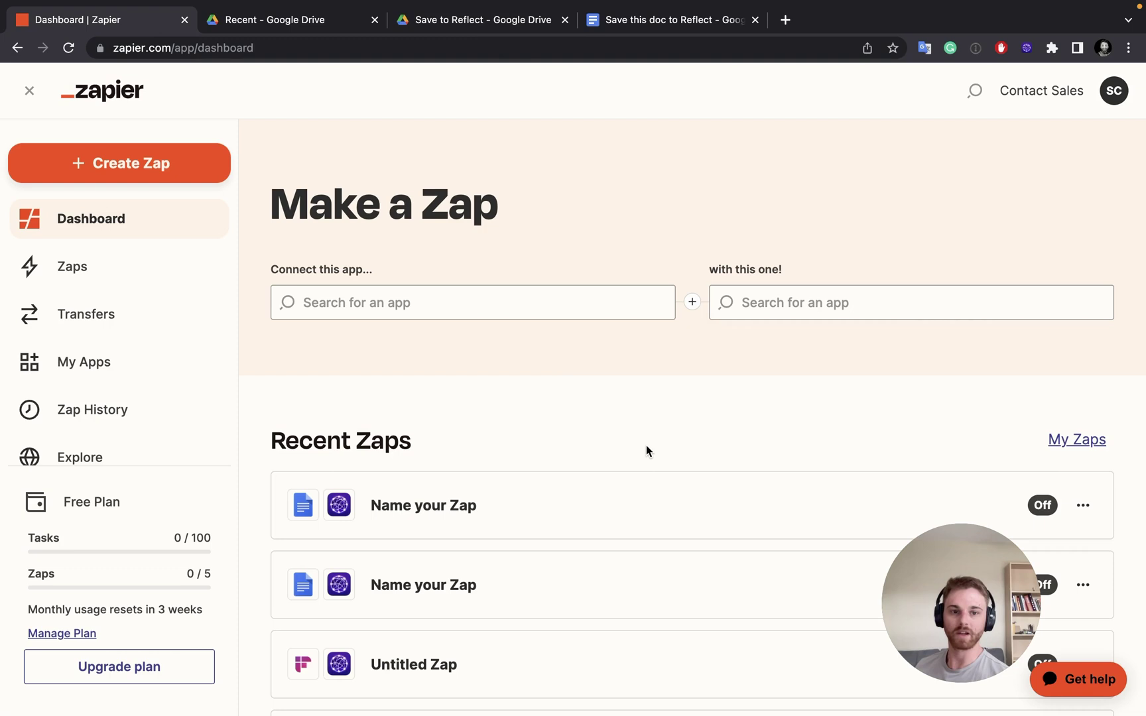
click(974, 96)
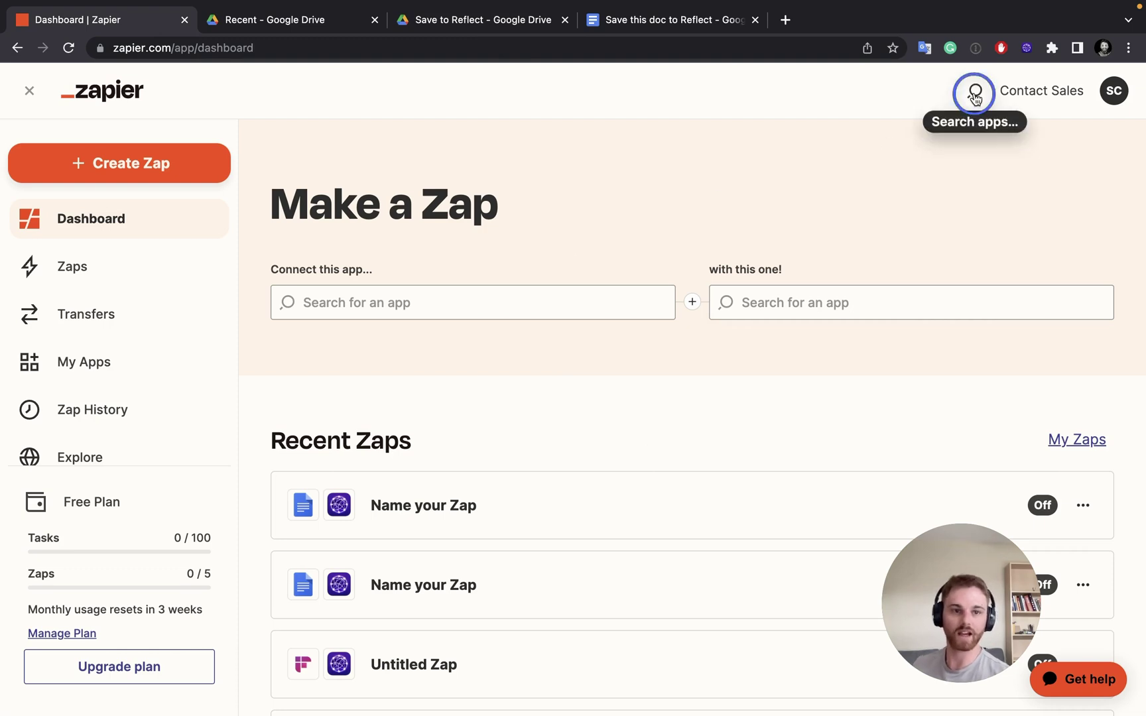
text(reflect)
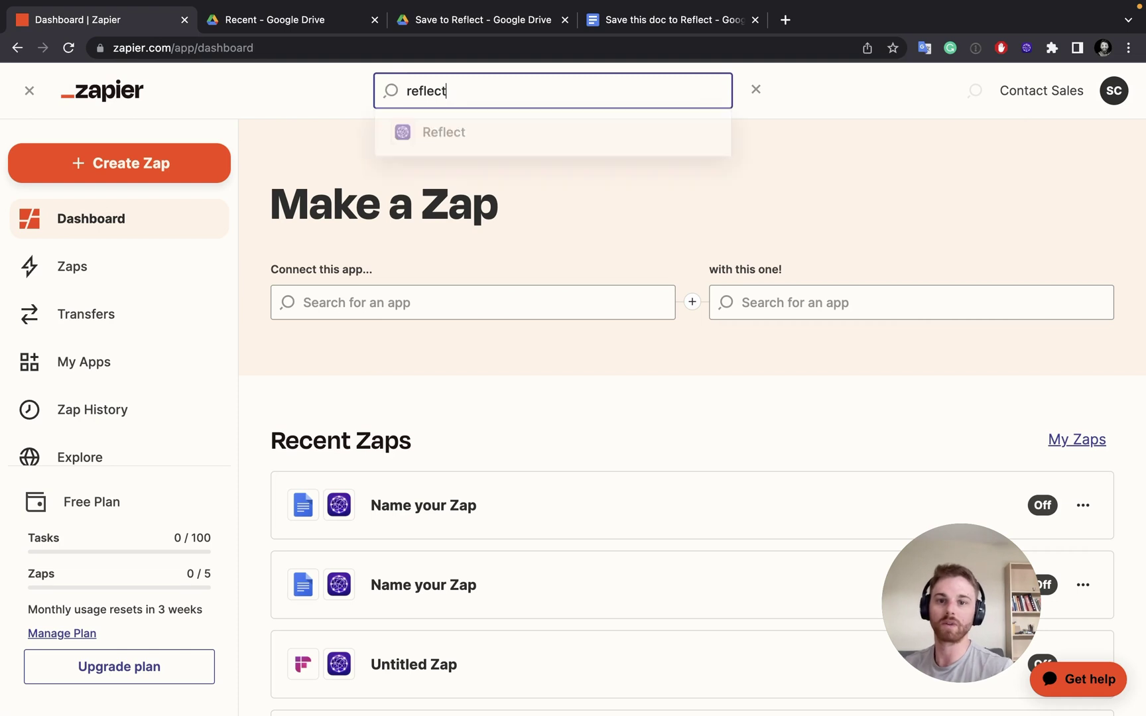
click(601, 142)
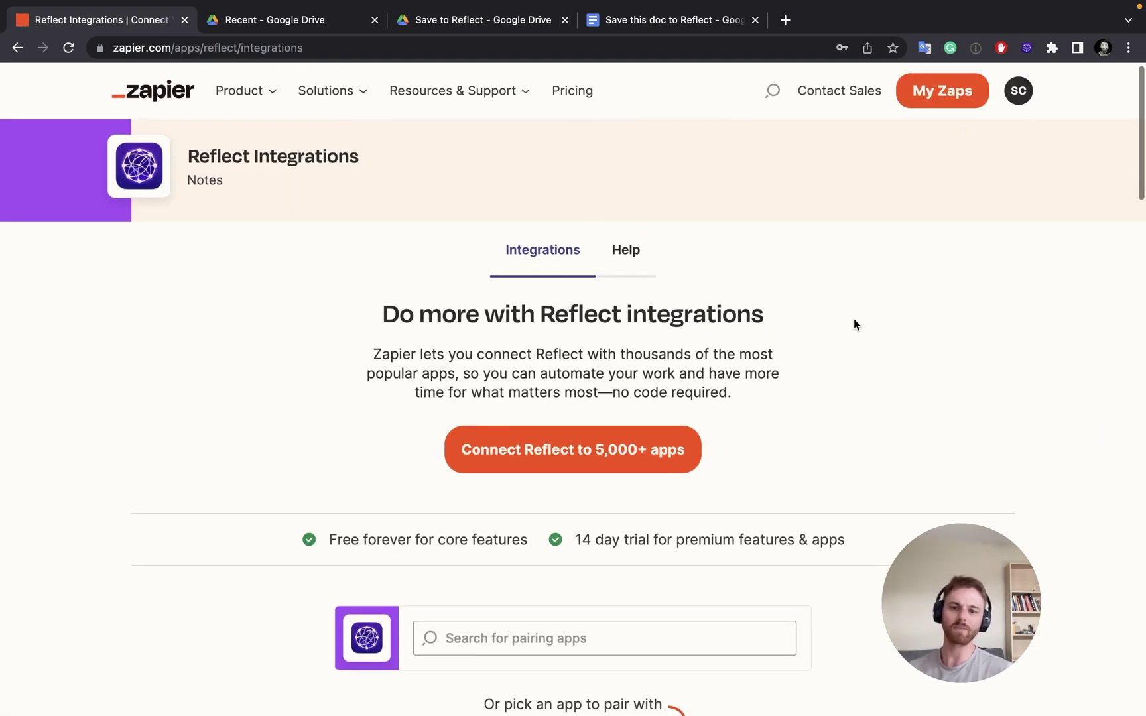
Start a new Zap from the 'Add new Google Docs to Reflect' template
scroll(854, 320, down, 4)
scroll(854, 323, down, 2)
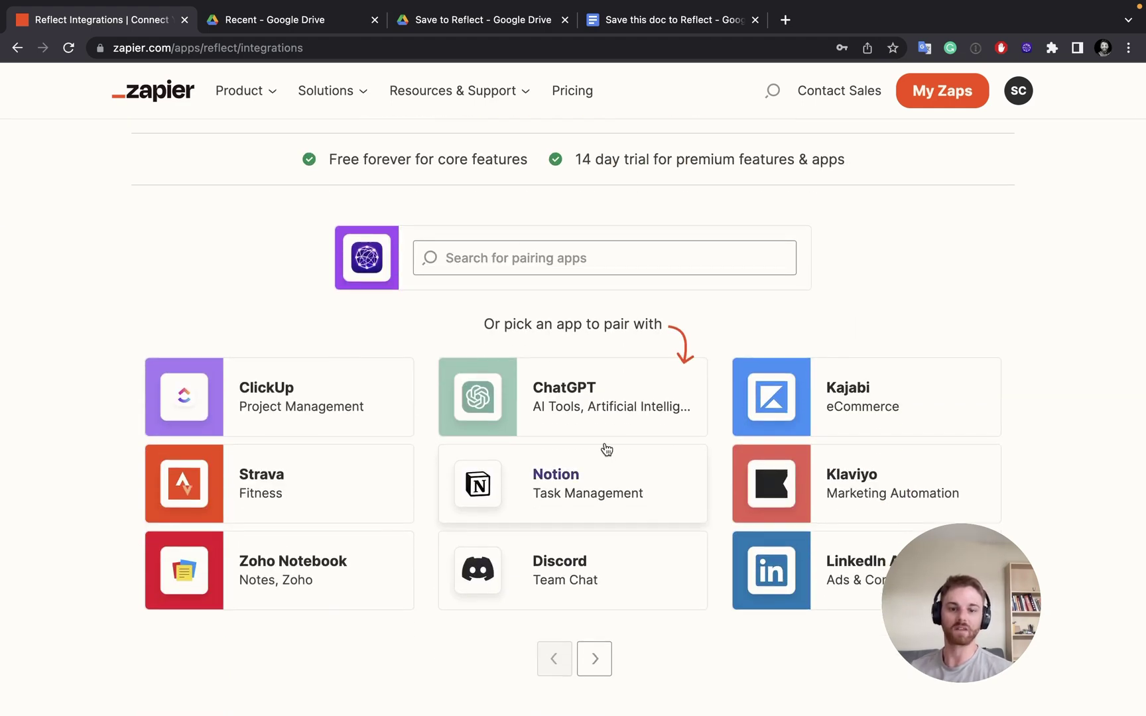
scroll(606, 450, down, 12)
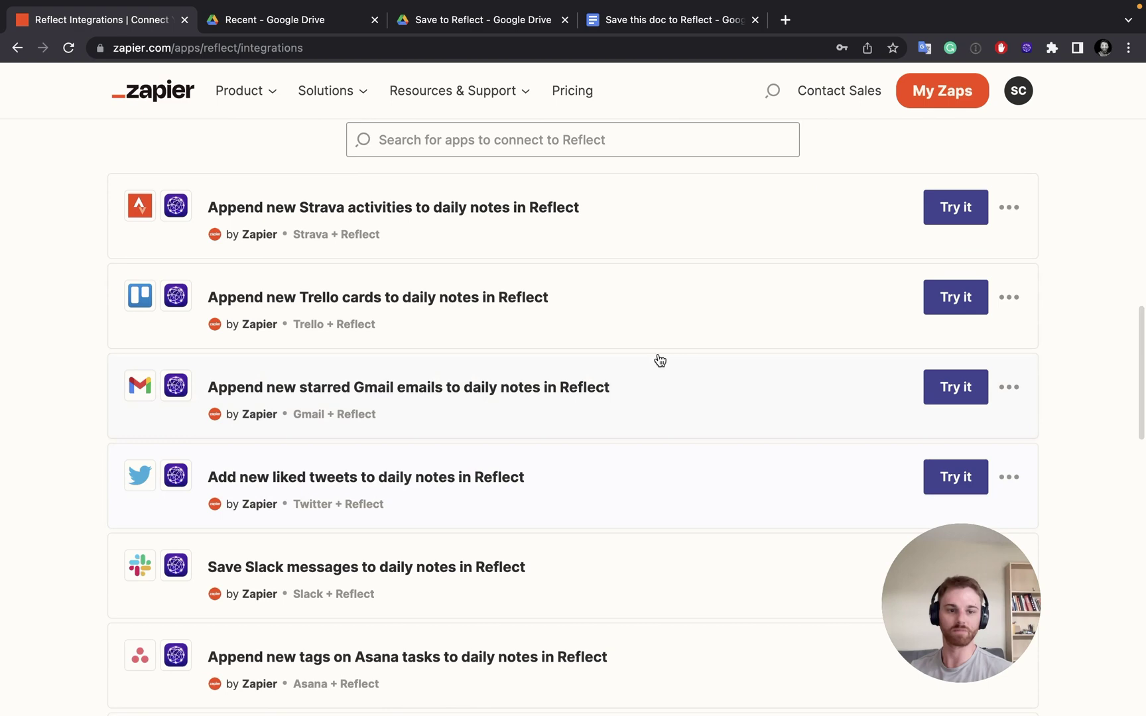
scroll(758, 432, down, 7)
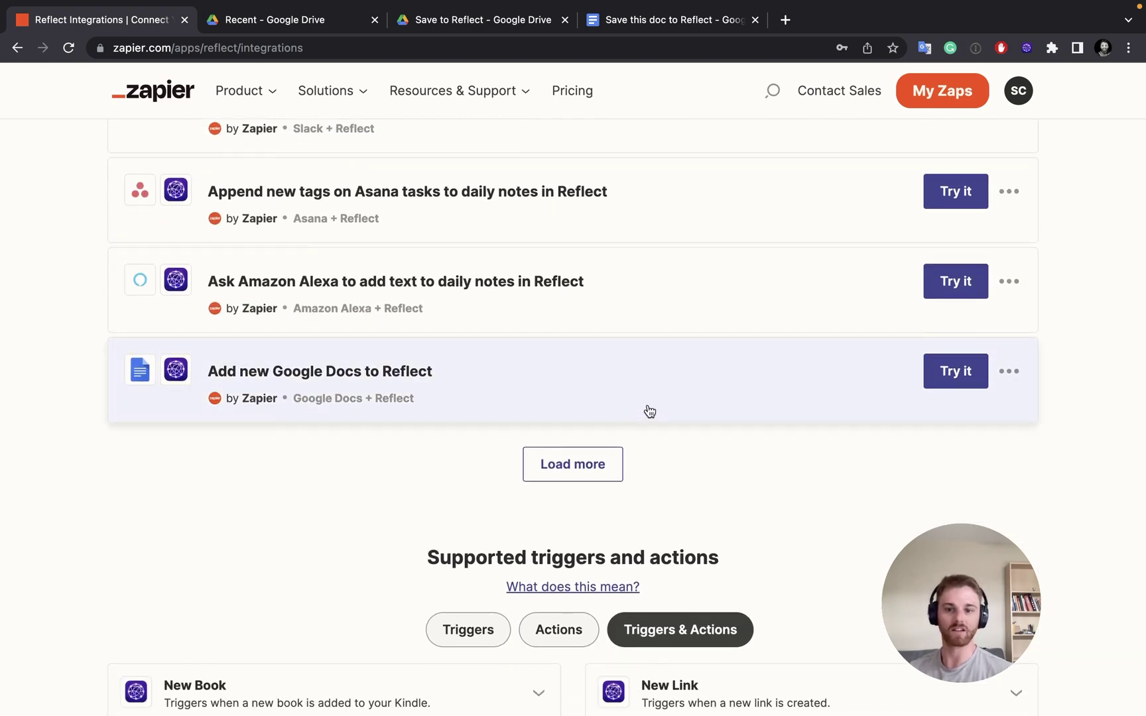
click(948, 373)
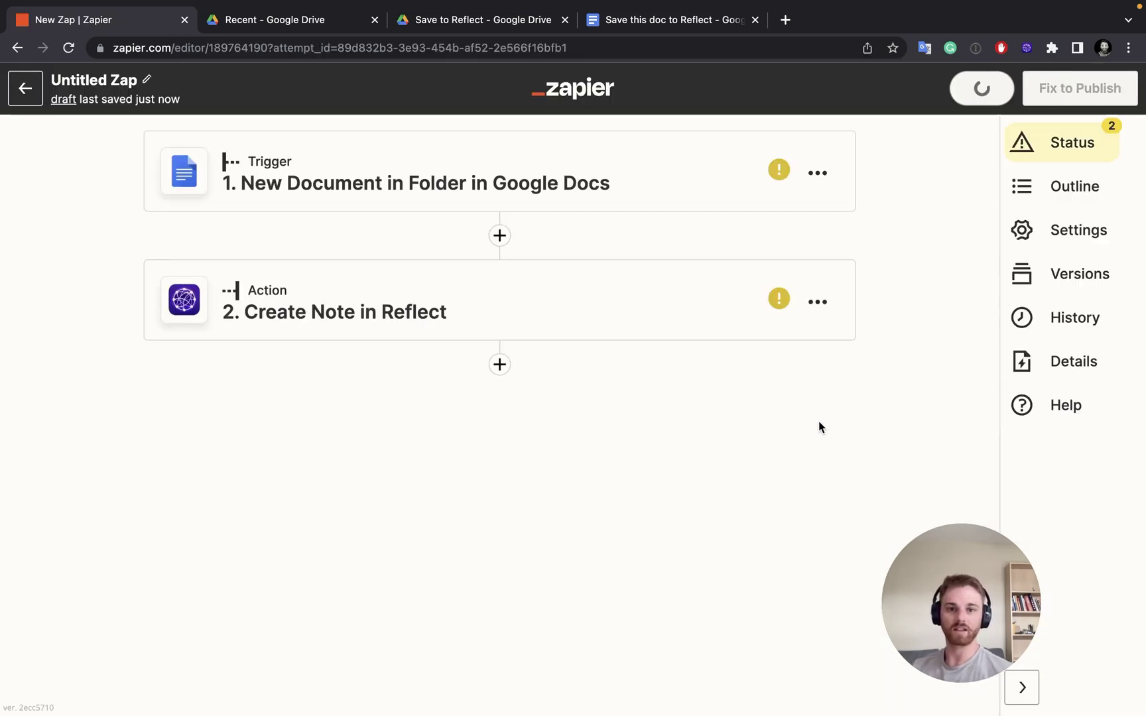
Connect the existing Google Docs account to the New Document in Folder trigger
click(594, 193)
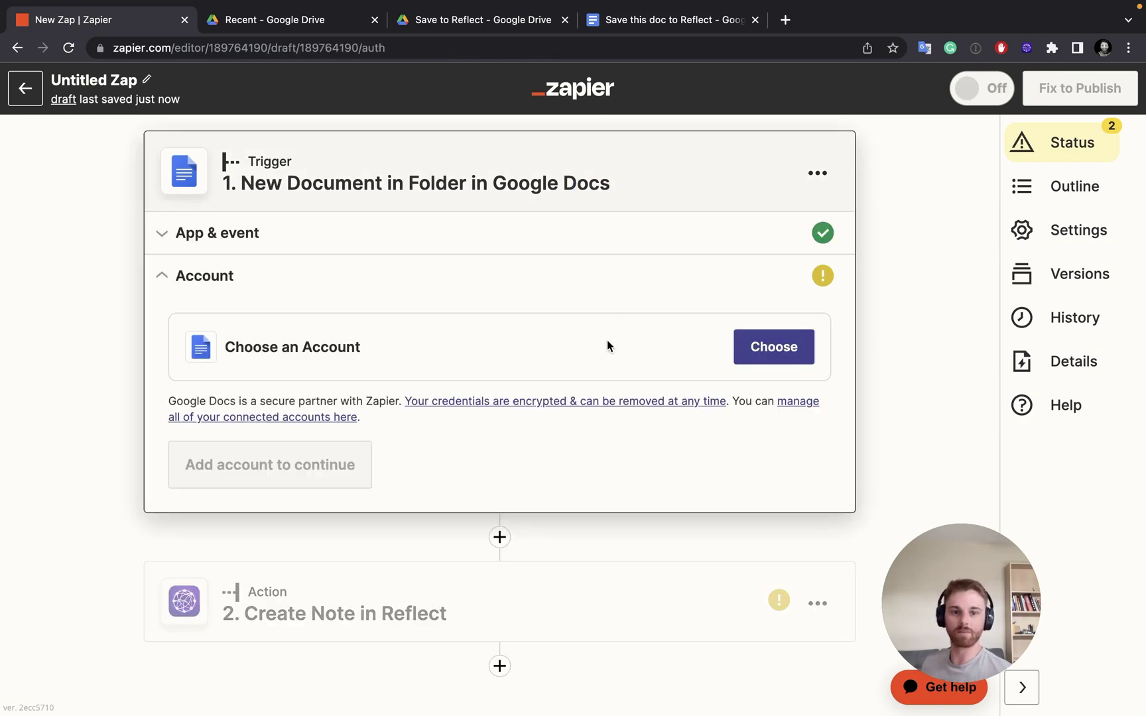
click(763, 347)
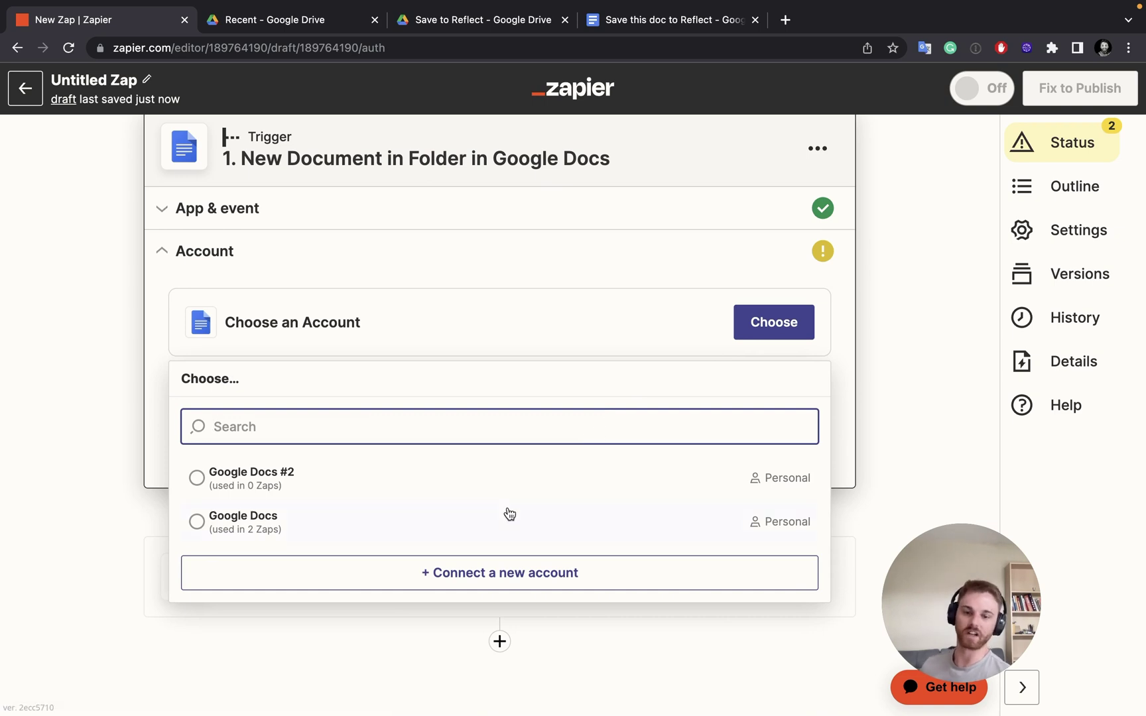
click(480, 525)
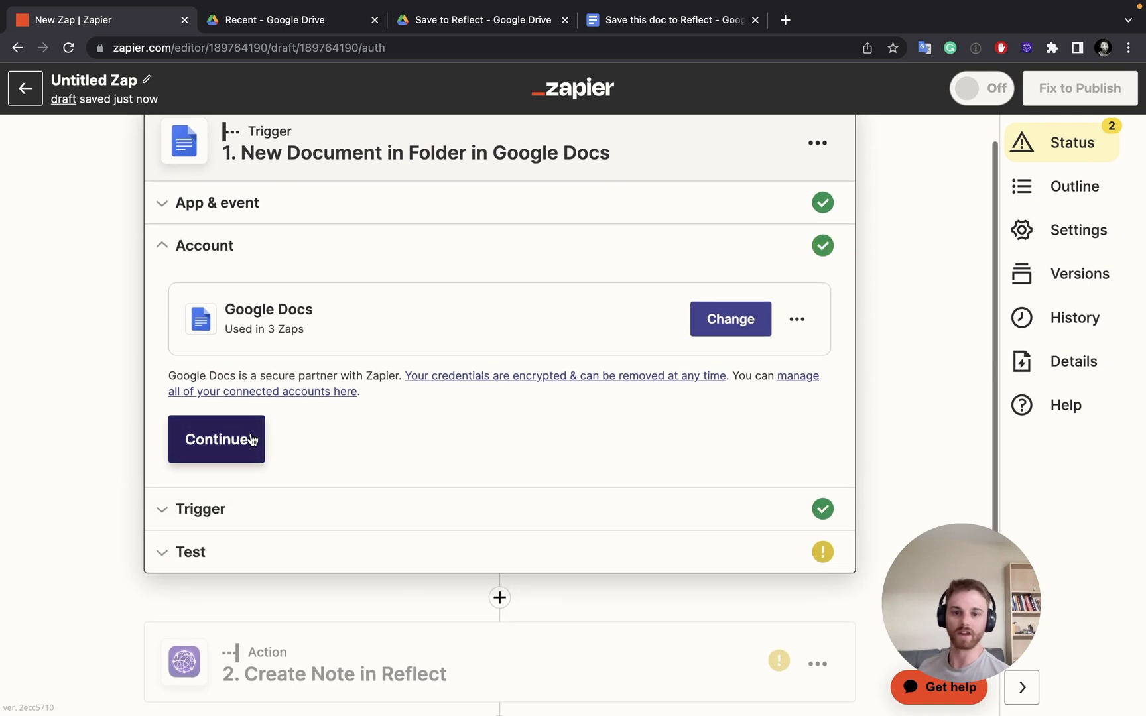
click(255, 437)
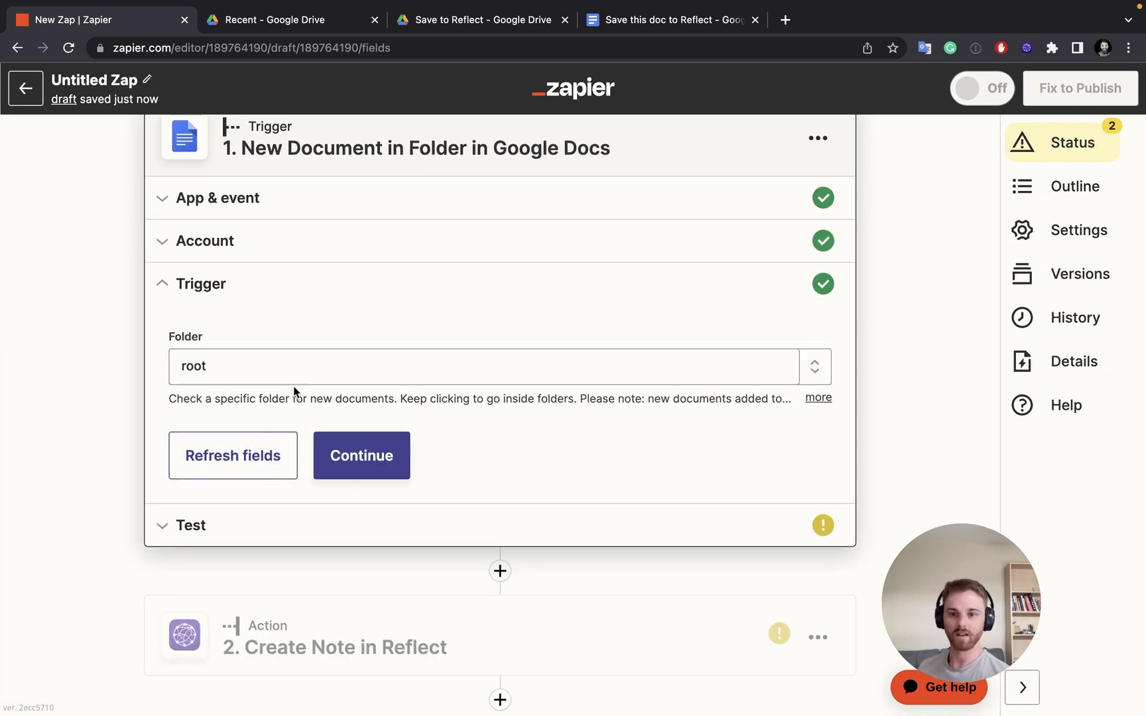
Set the trigger's watched folder to Save to Reflect
click(312, 366)
click(213, 427)
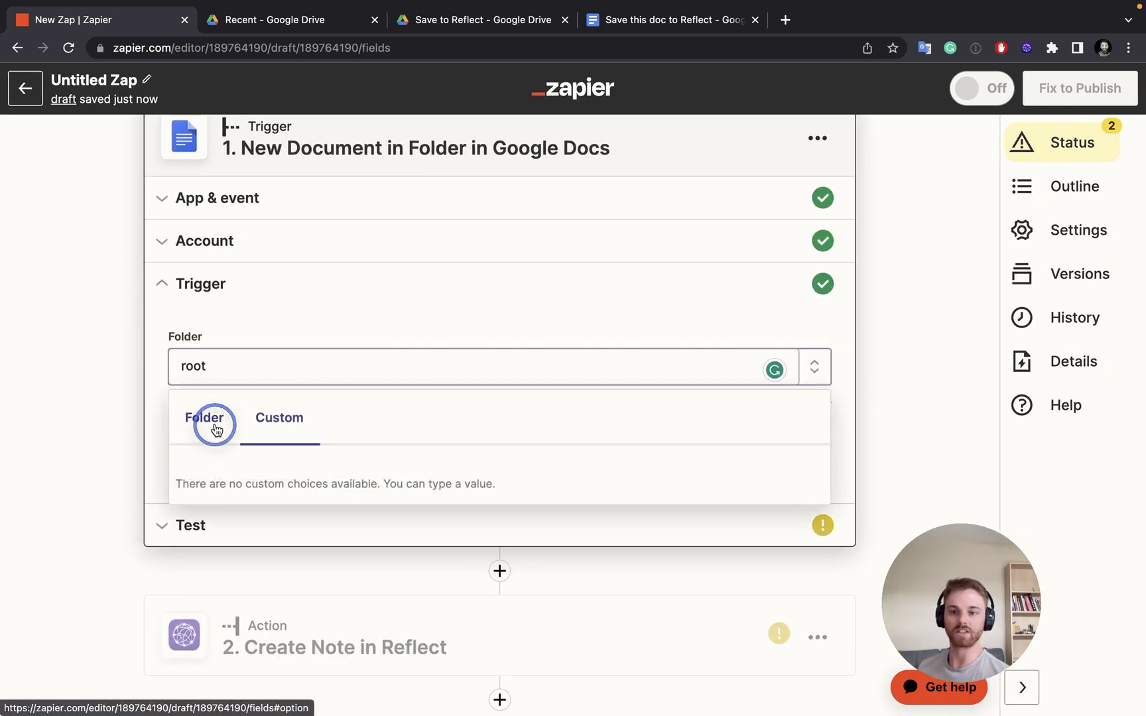
click(504, 569)
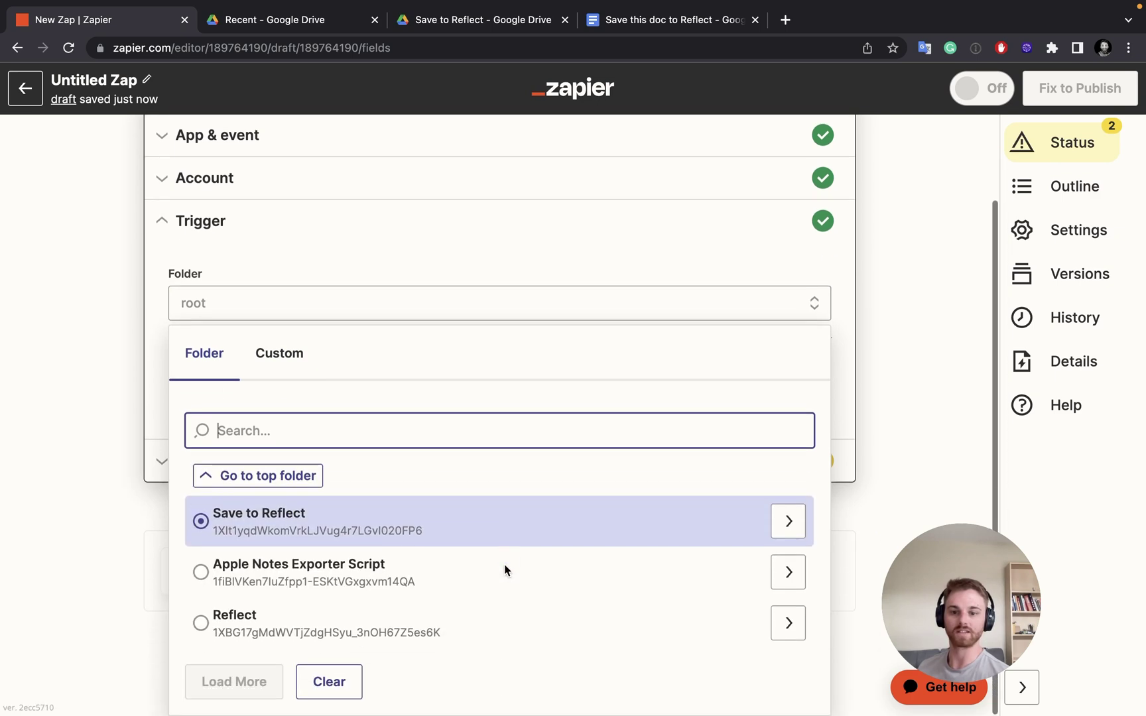
click(307, 521)
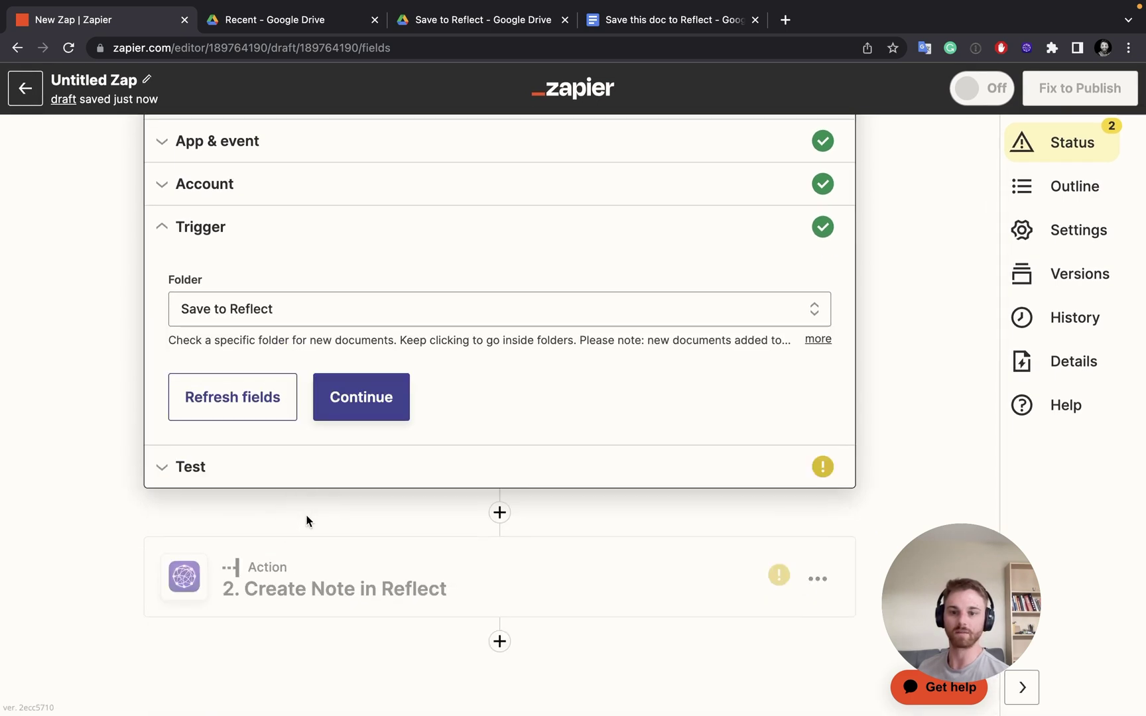
click(360, 416)
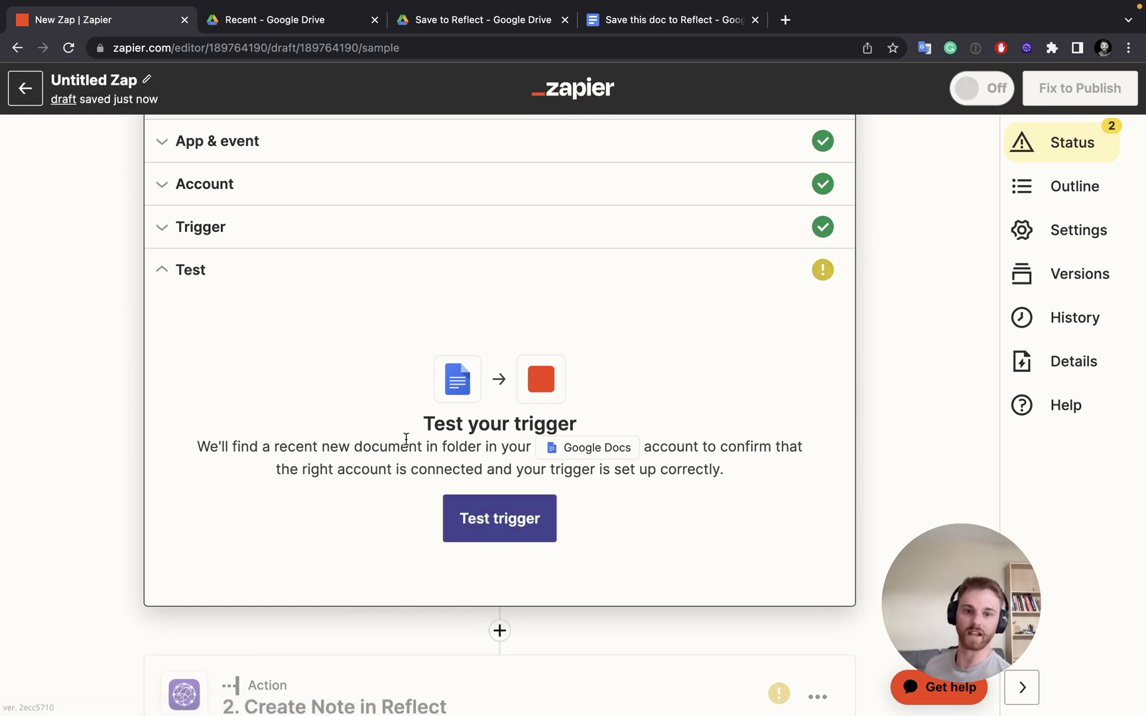
Test the trigger, review the sample document data, and continue to the Reflect action
click(479, 519)
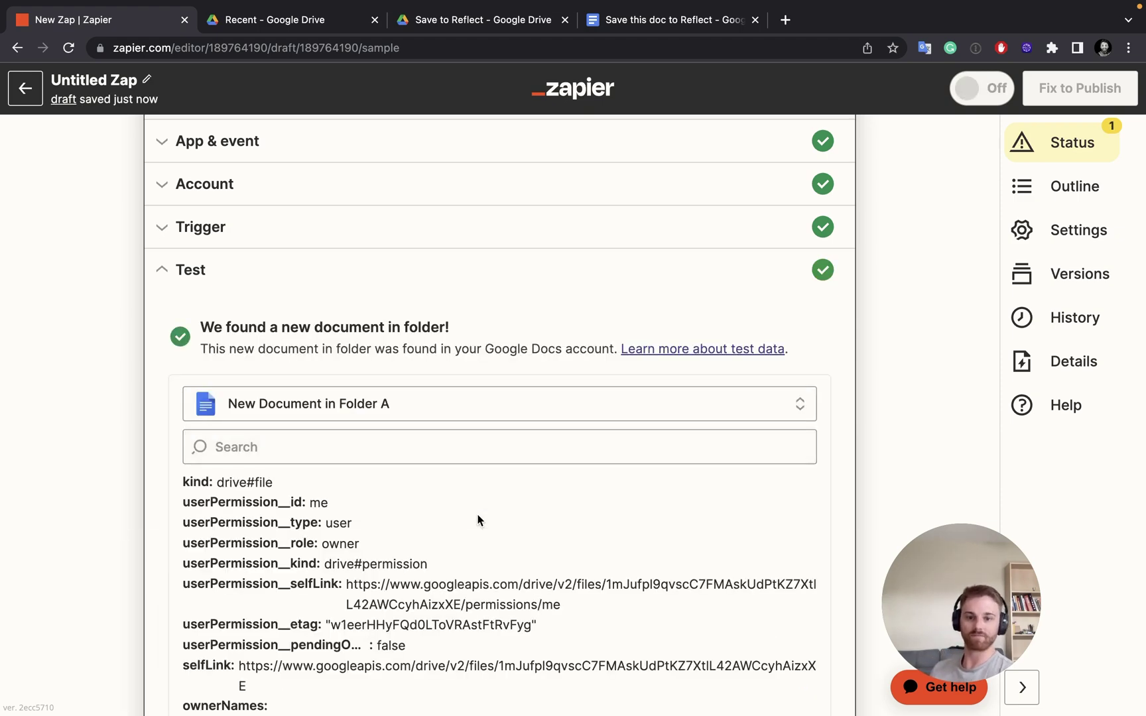
scroll(479, 520, down, 10)
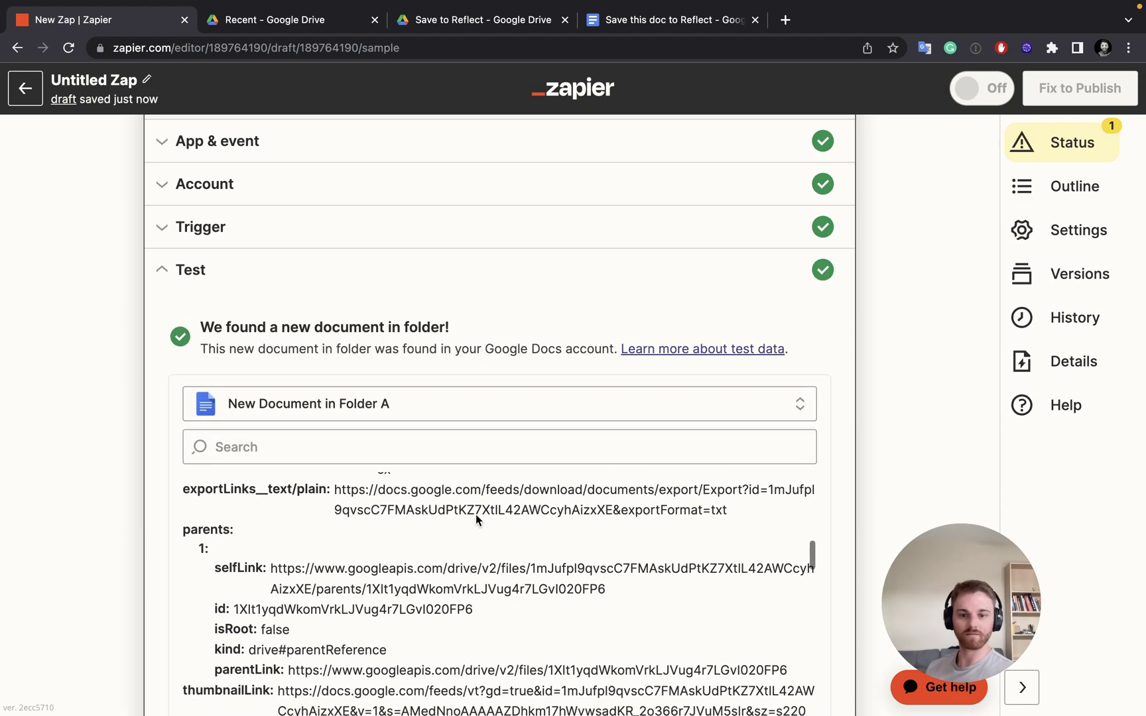
scroll(497, 479, down, 5)
click(514, 544)
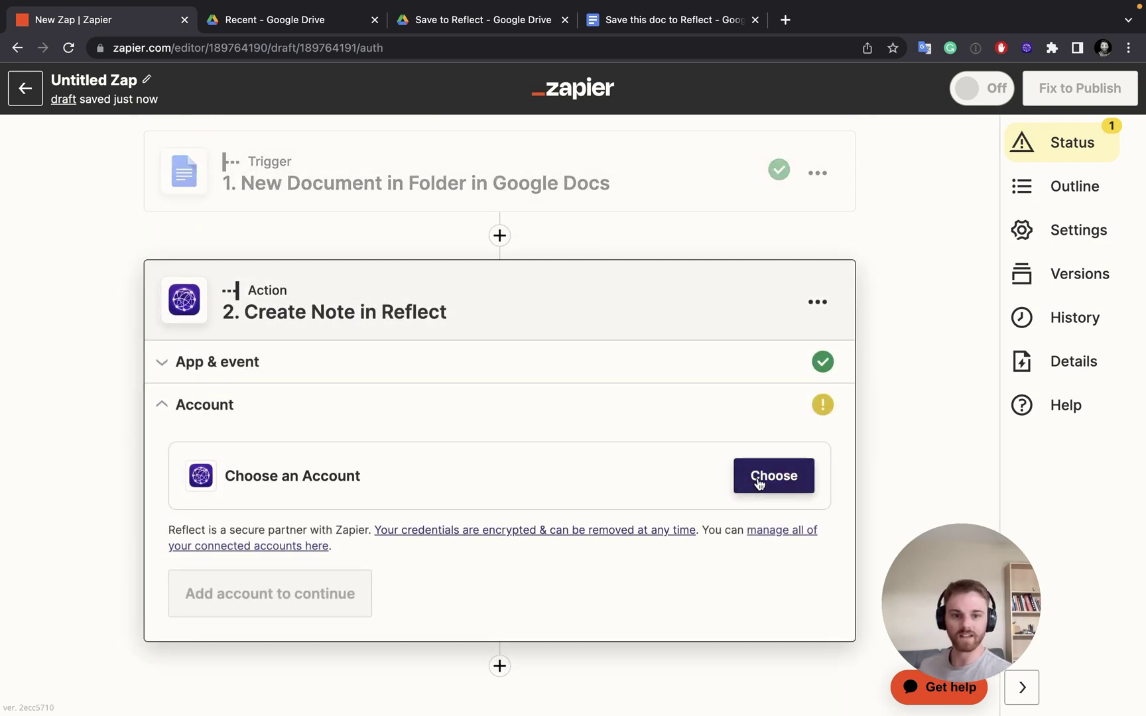
Connect the existing Reflect #3 account to the Create Note action
click(756, 479)
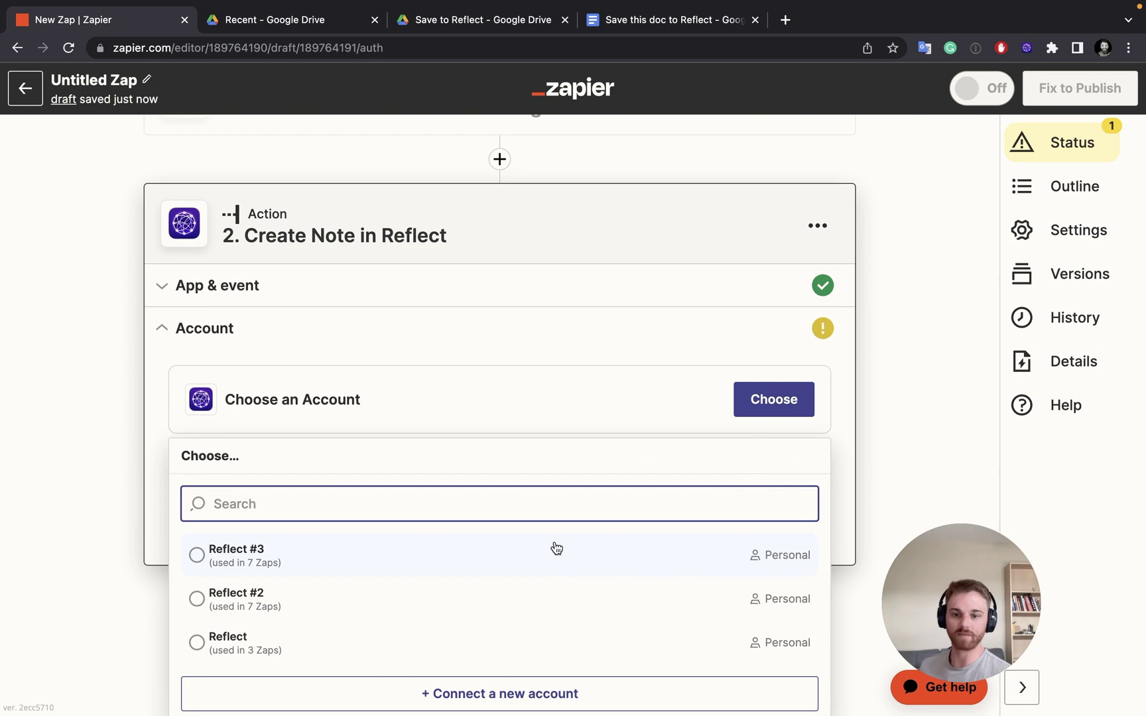
click(401, 568)
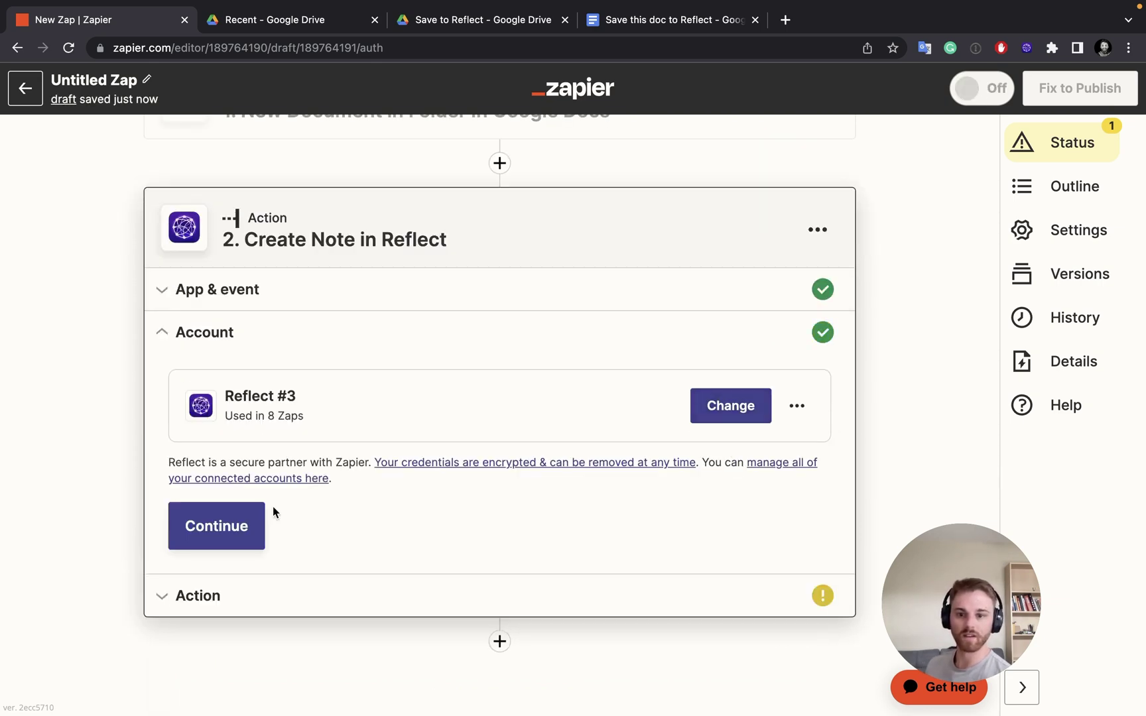
click(247, 525)
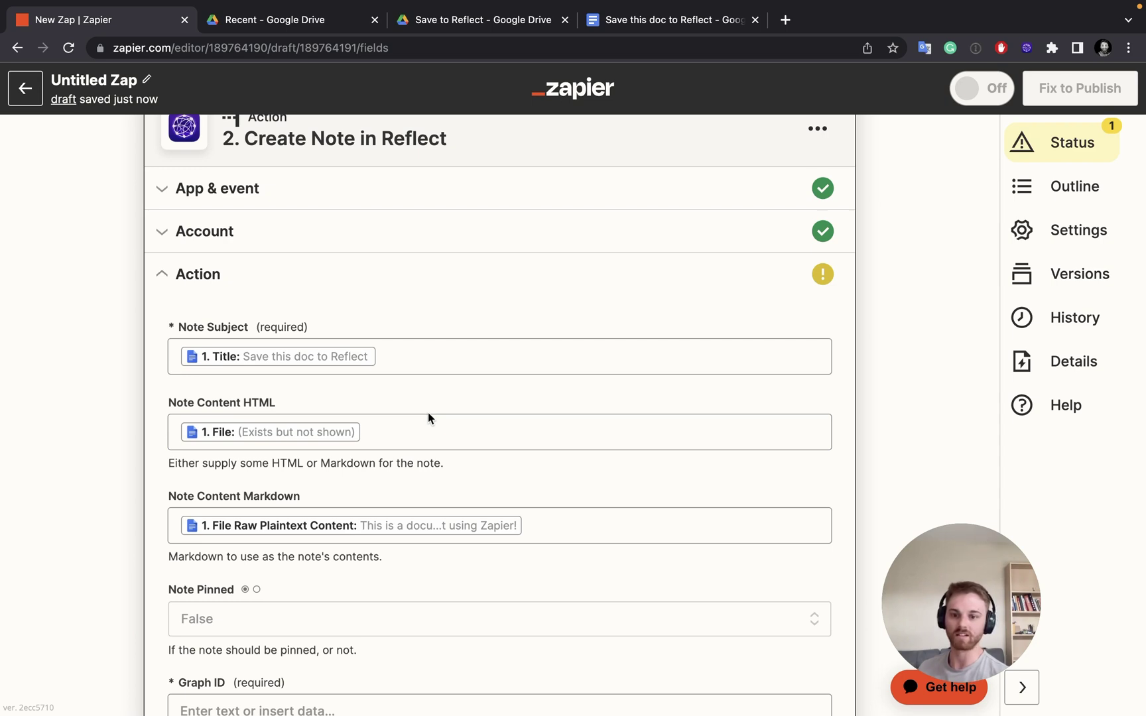
Enter the account's graph identifier in the required Graph ID field and save the note fields
scroll(358, 500, down, 3)
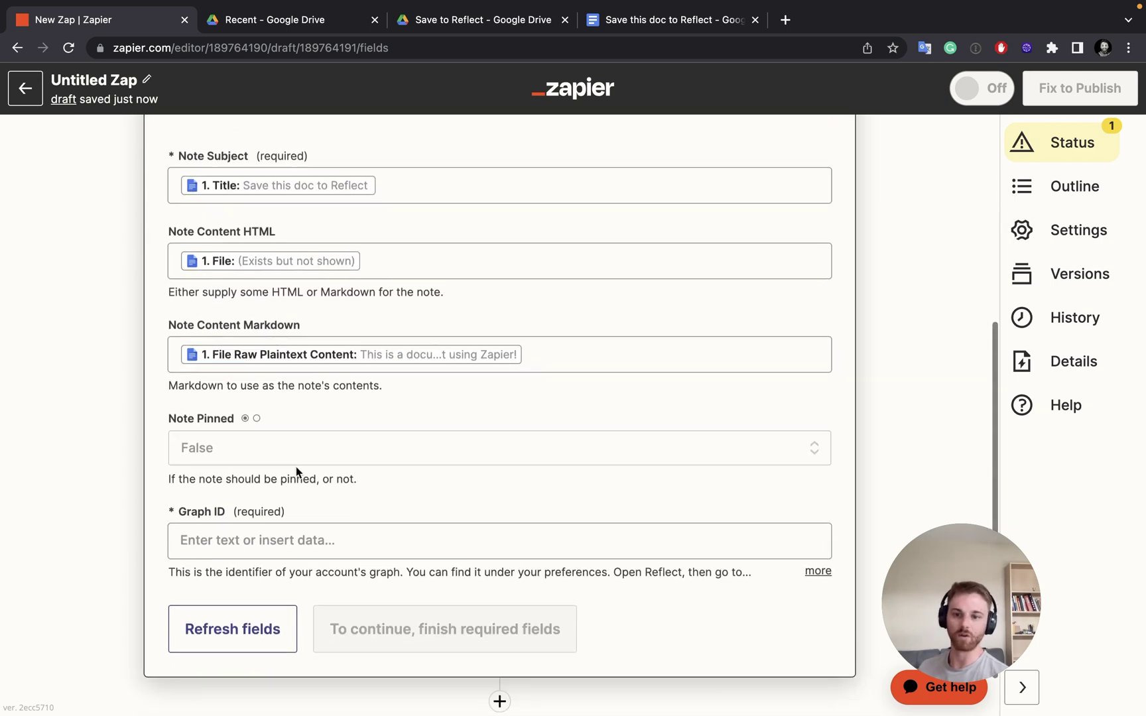
click(283, 531)
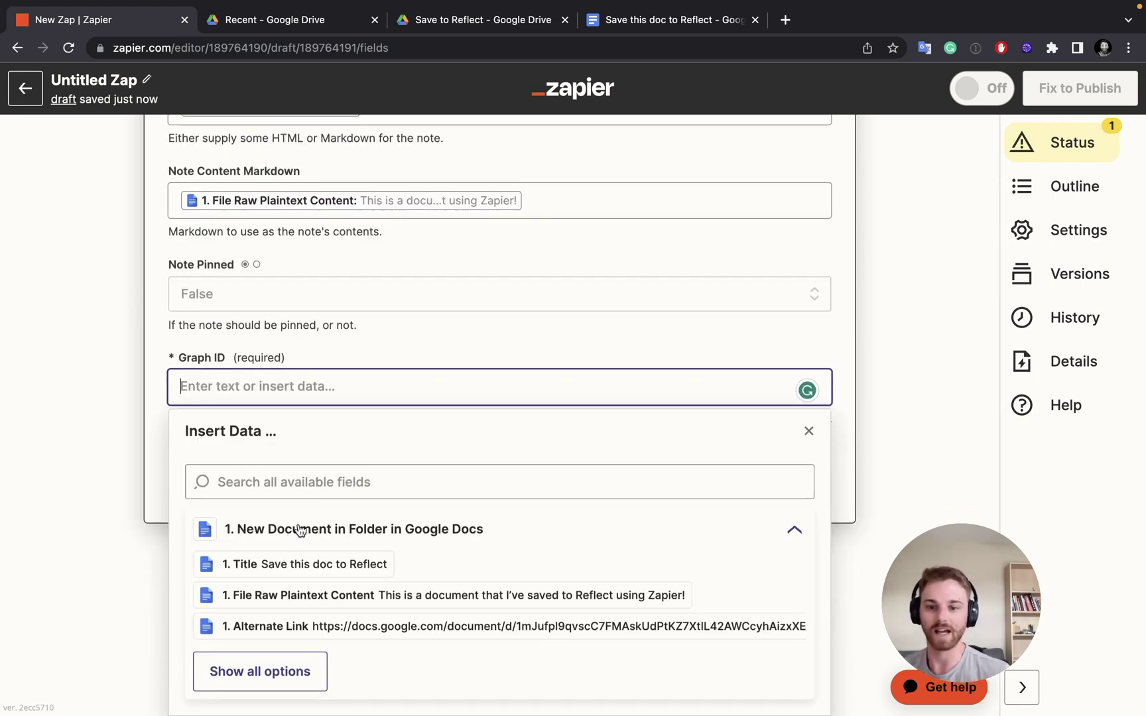
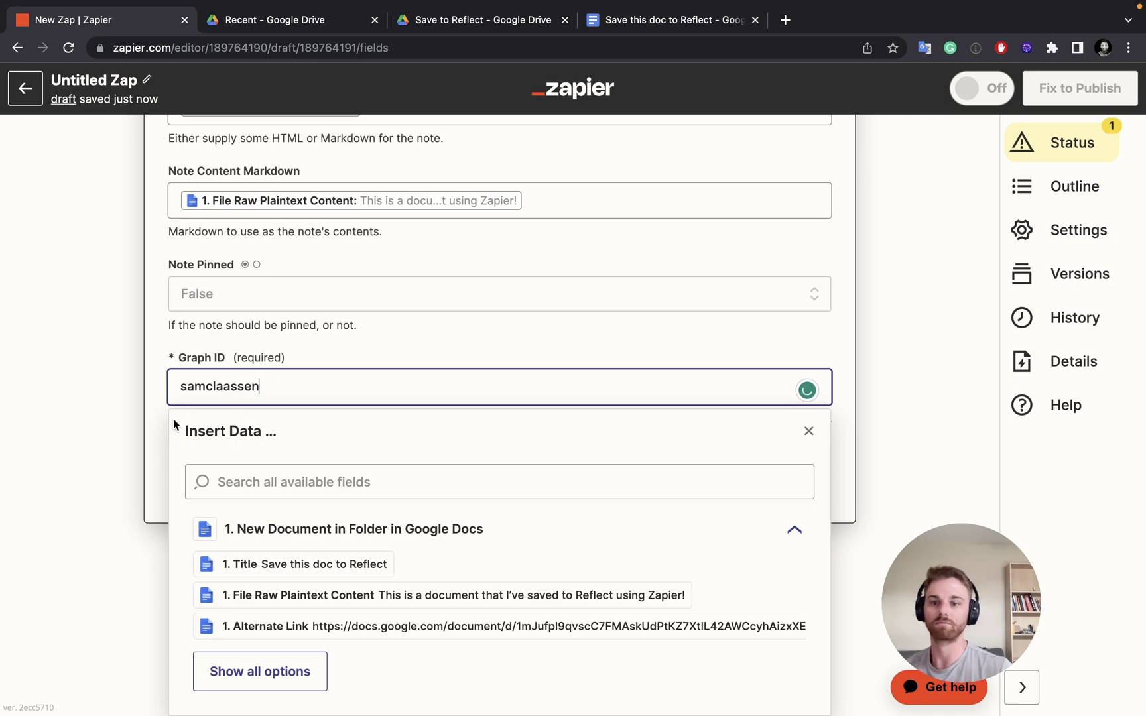
click(165, 422)
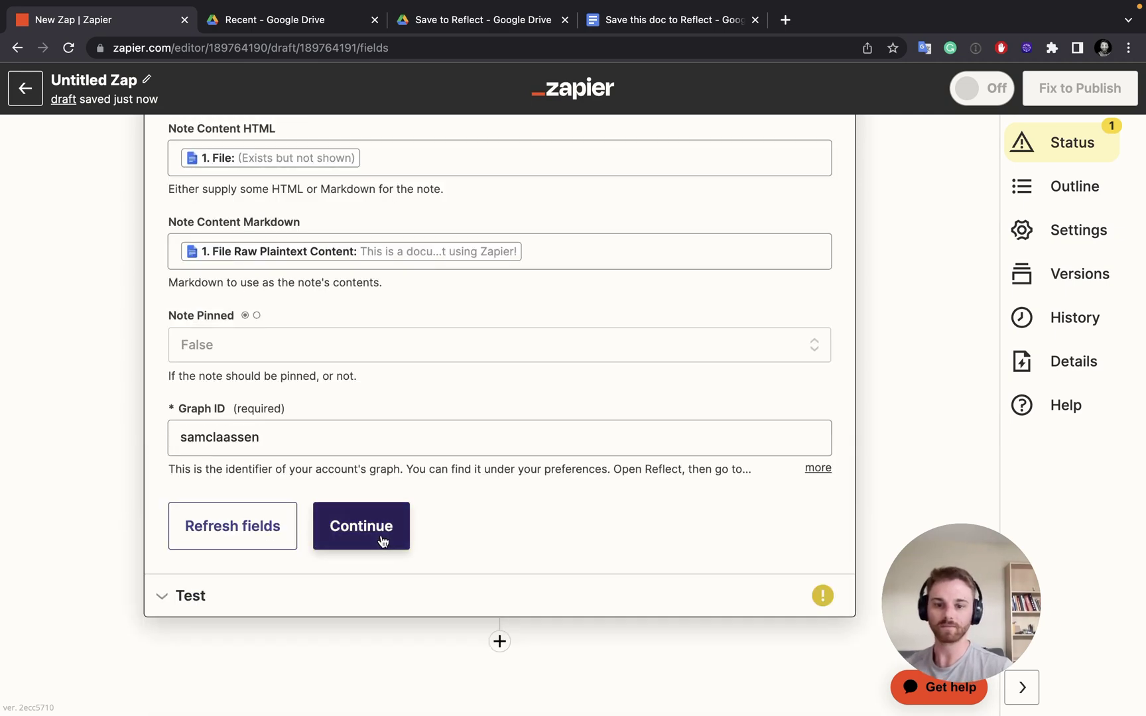
click(383, 541)
Test the action, confirm the 'Save this doc to Reflect' note in Reflect's All notes, and return
click(335, 568)
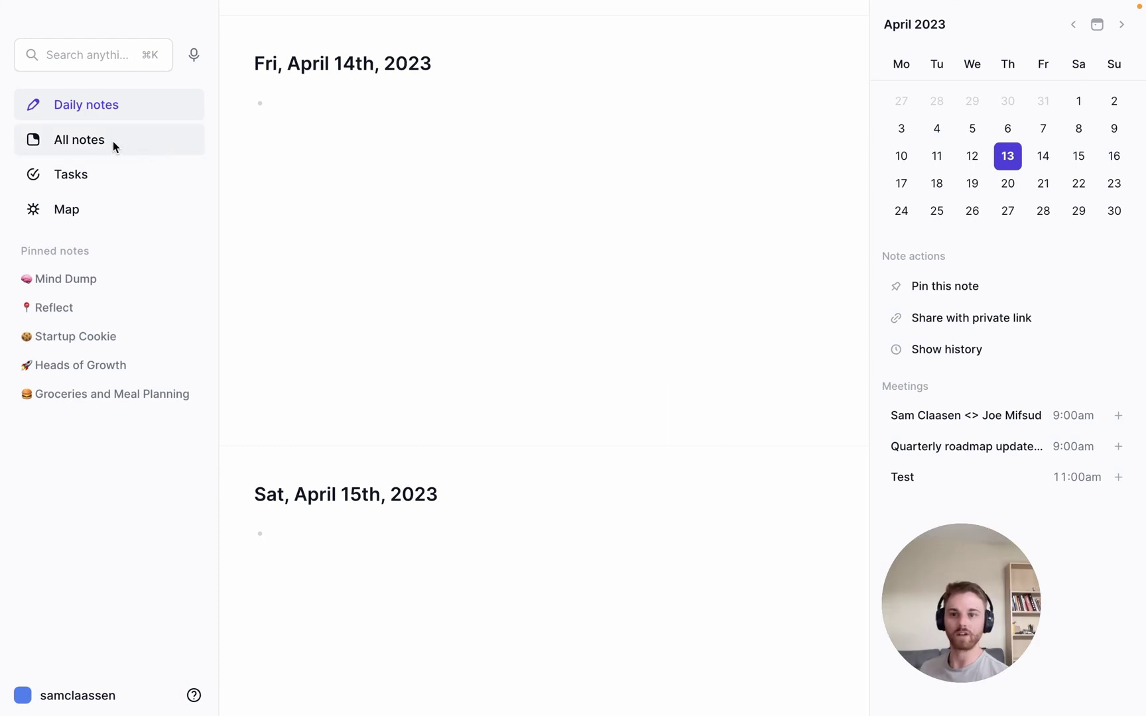
click(113, 142)
click(304, 126)
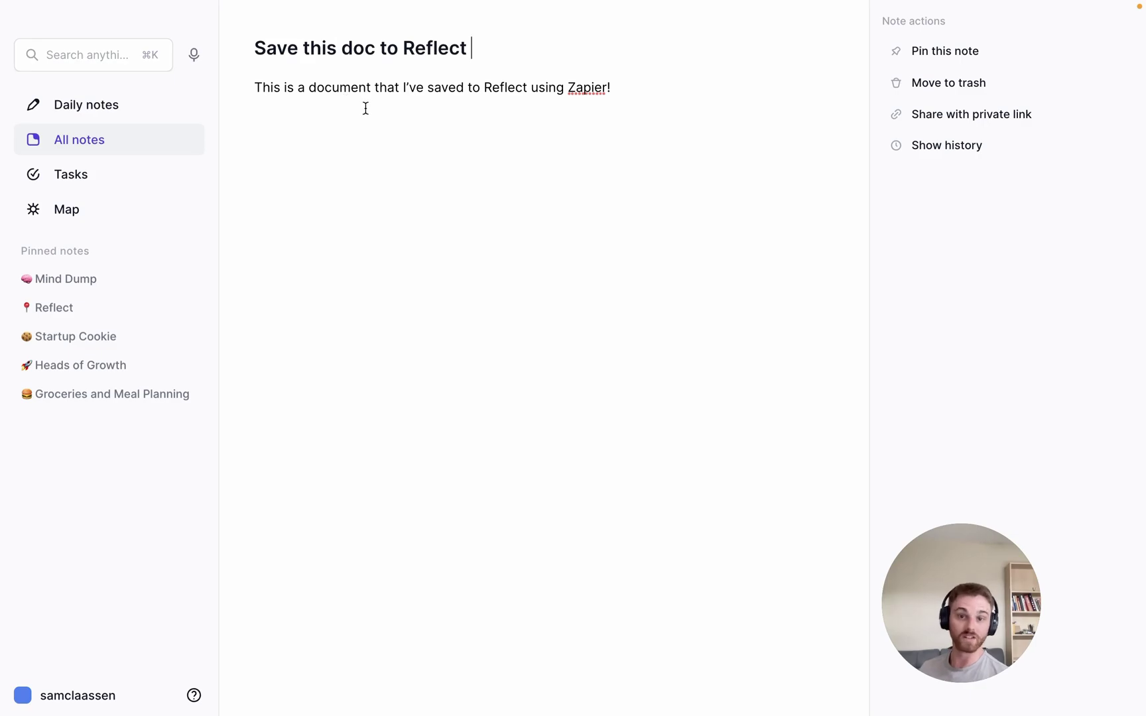
key(super+Tab)
Add a #GoogleDocImport tag after the document content in Note Content Markdown
scroll(373, 333, up, 3)
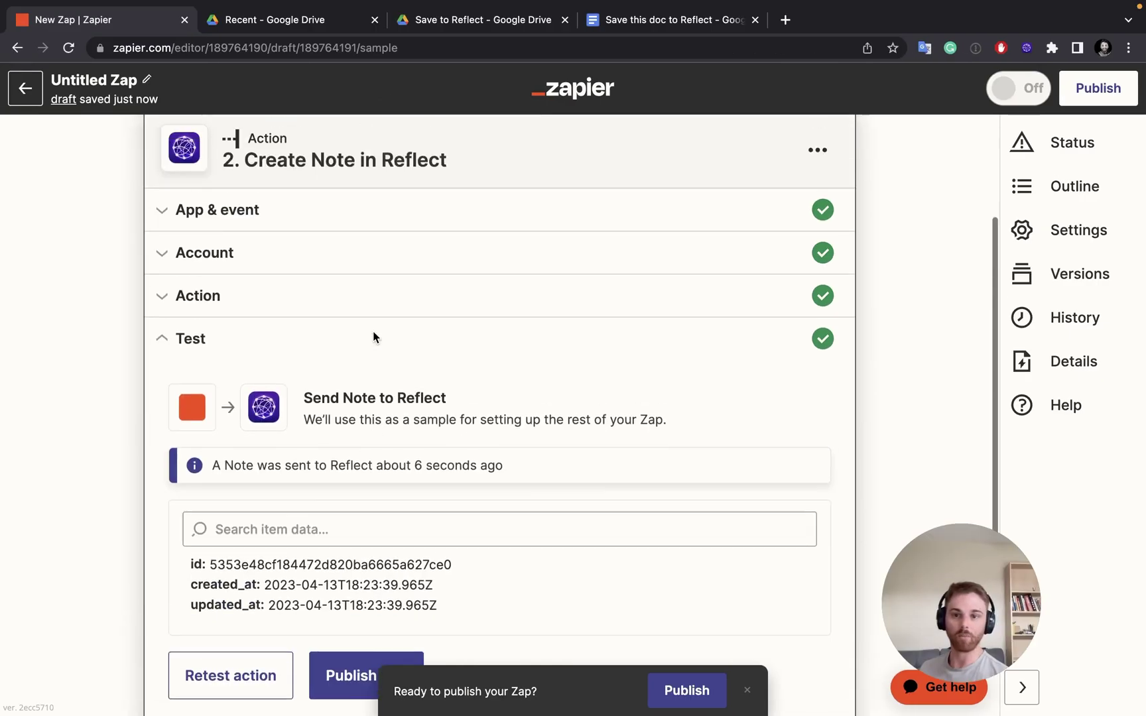
click(253, 316)
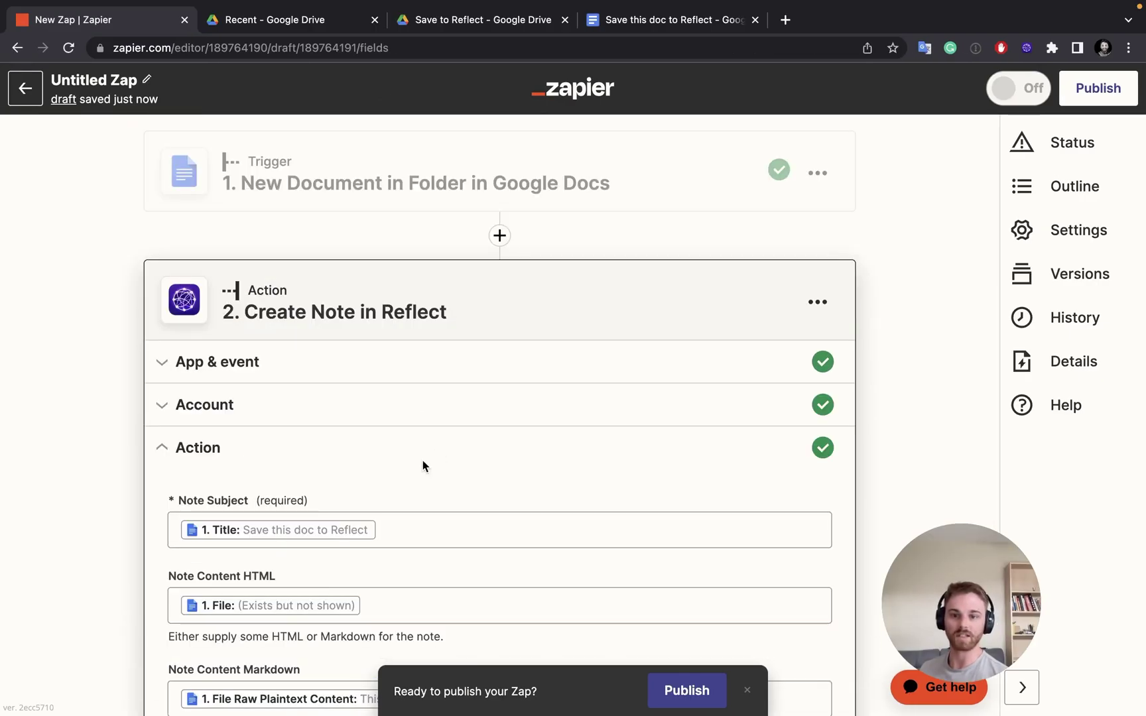
scroll(425, 465, down, 2)
scroll(444, 470, down, 1)
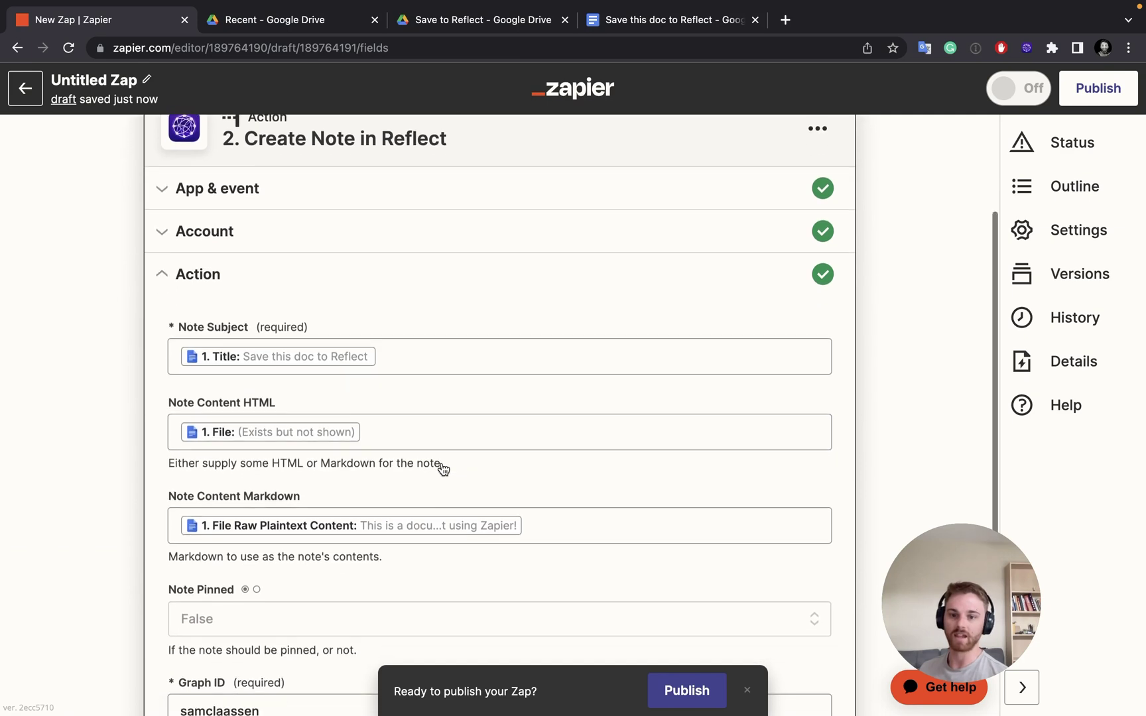
click(612, 524)
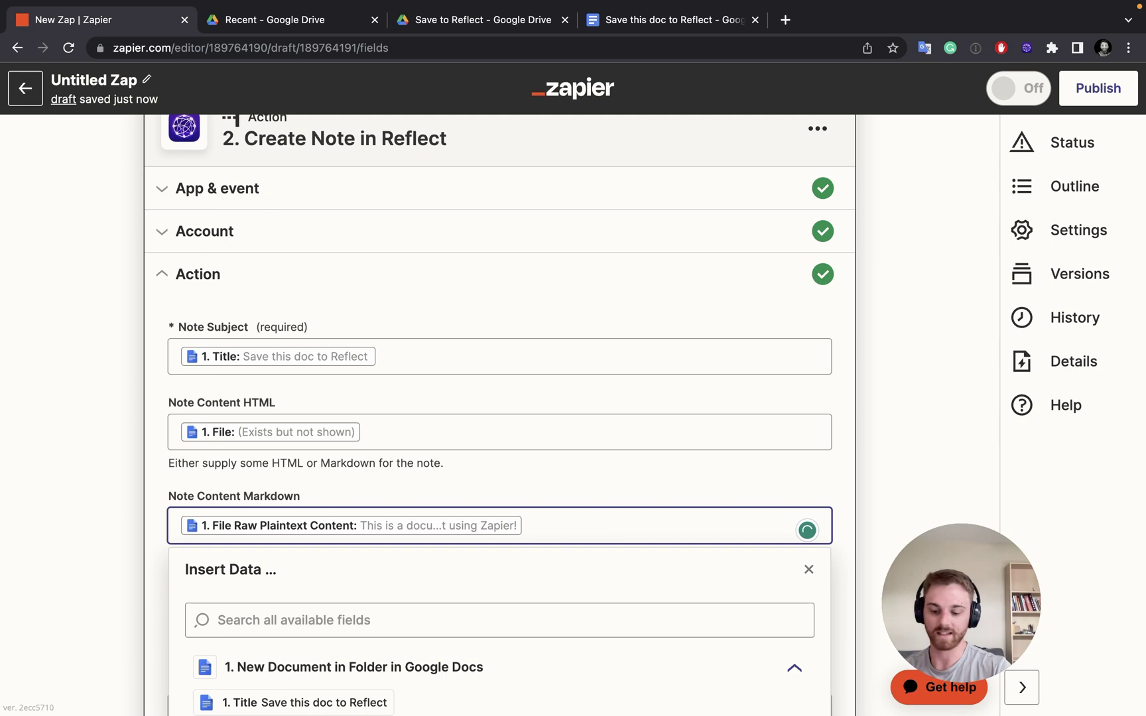
text(#goog)
key(BackSpace)
key(BackSpace)
key(BackSpace)
key(BackSpace)
text(Do)
key(BackSpace)
key(BackSpace)
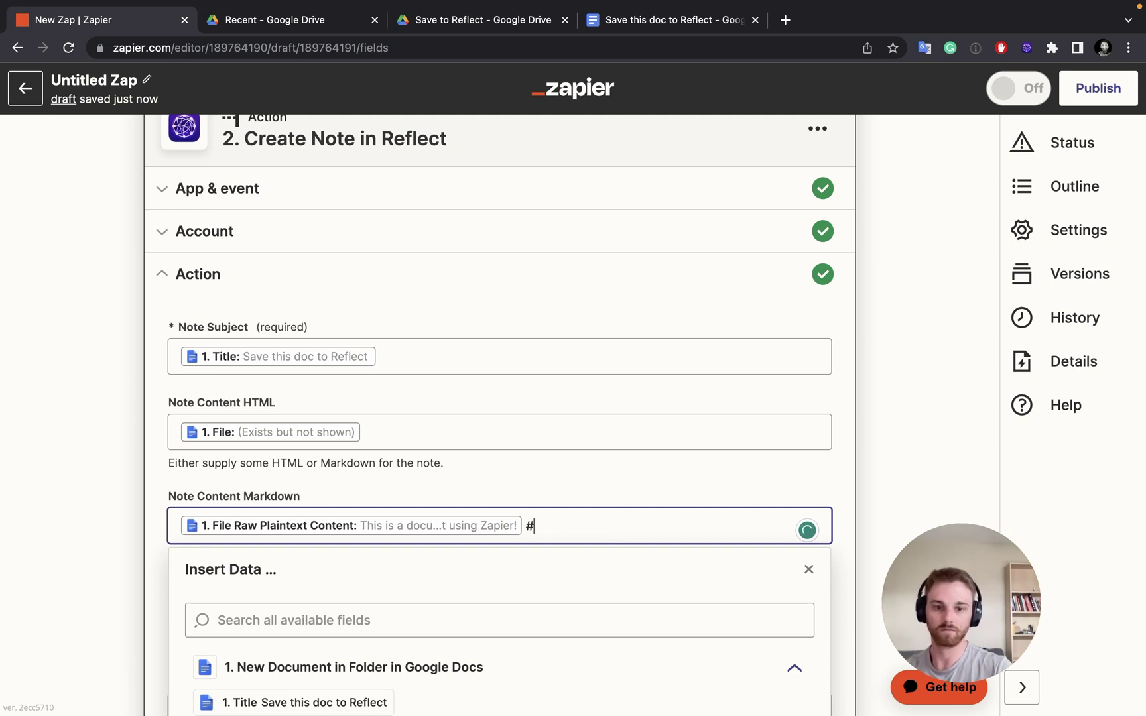
text(GoogleDocl)
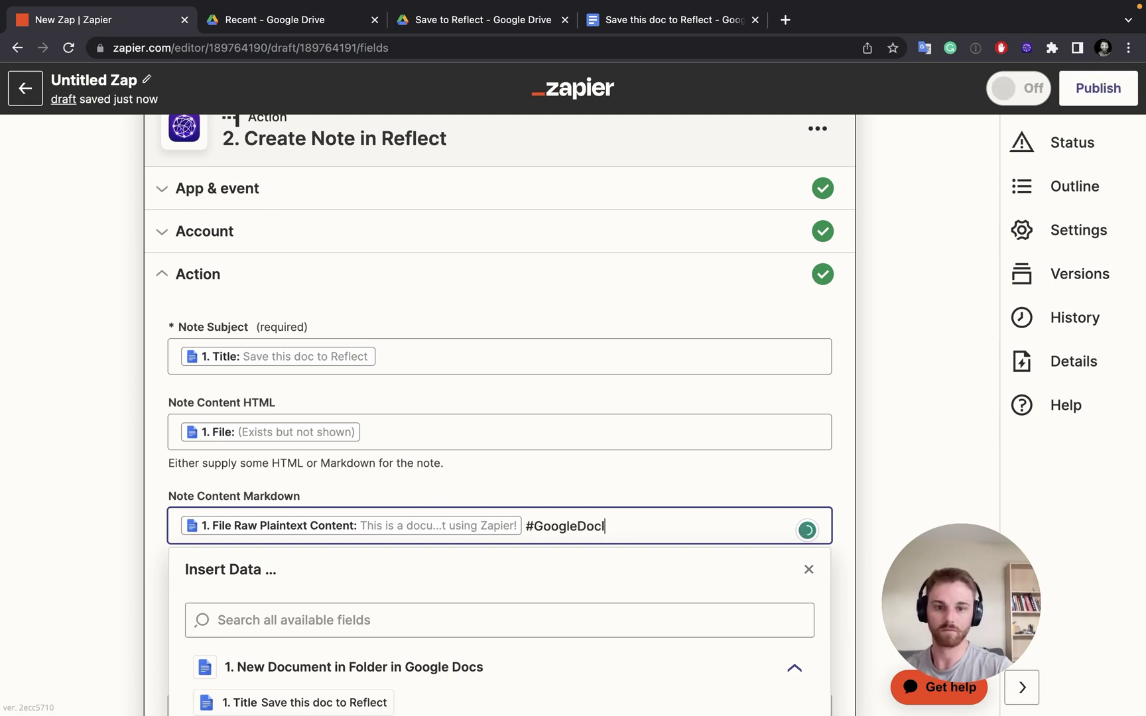
text(mport)
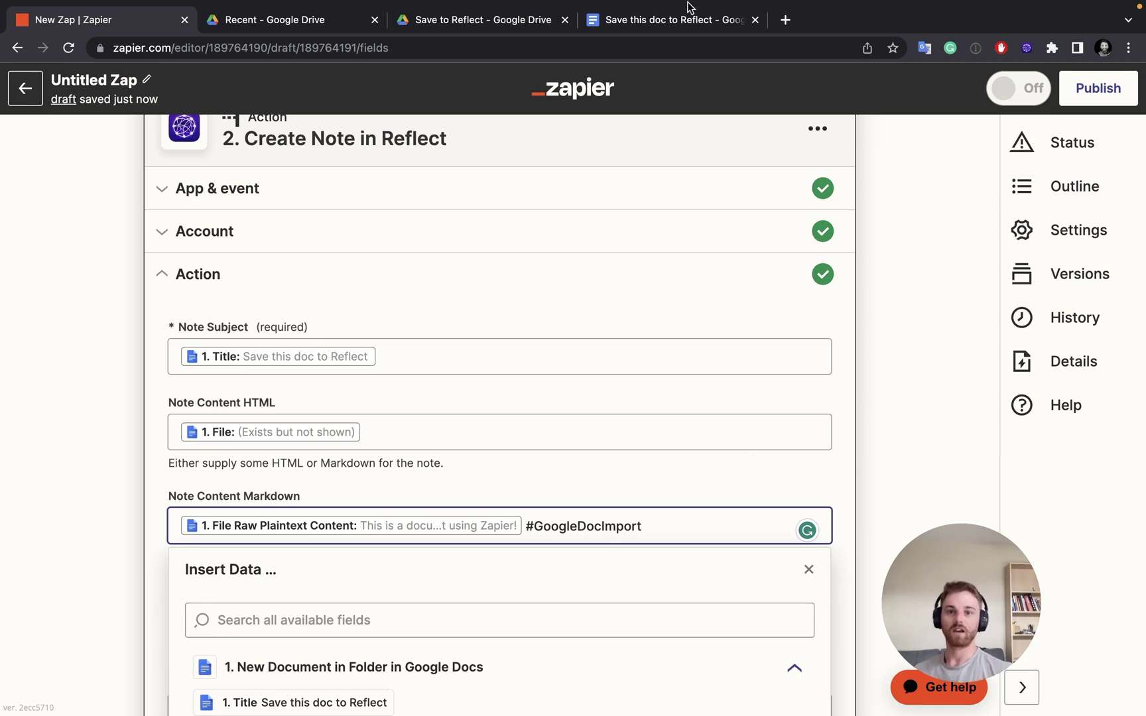
click(508, 18)
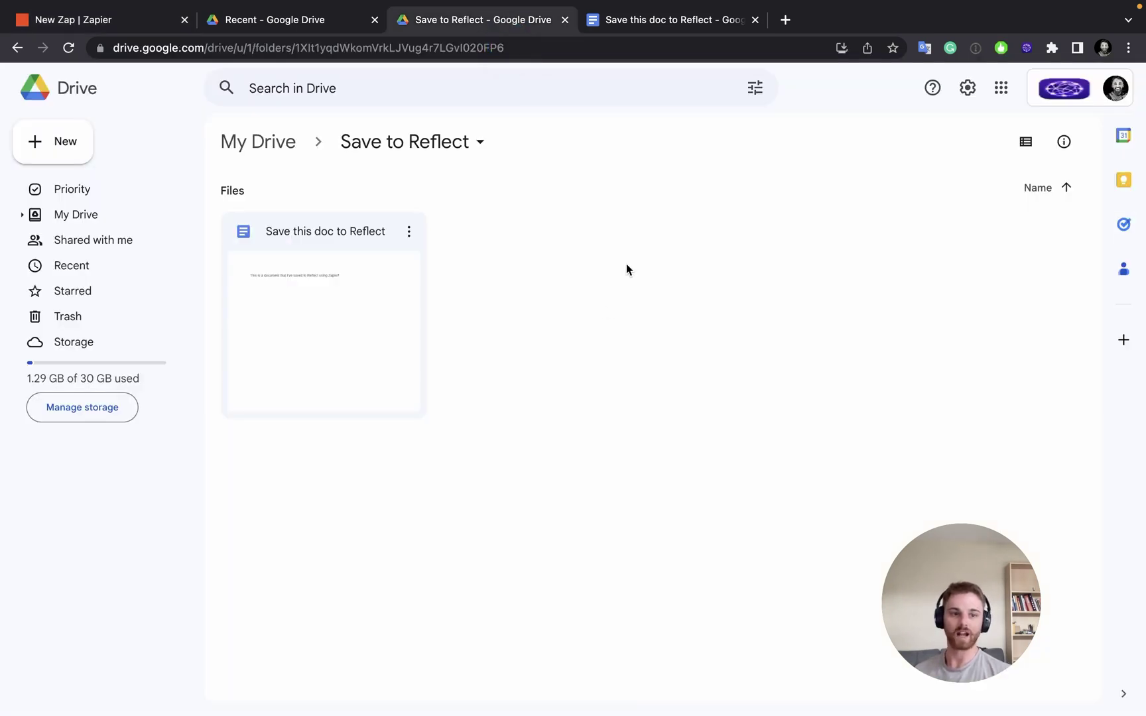